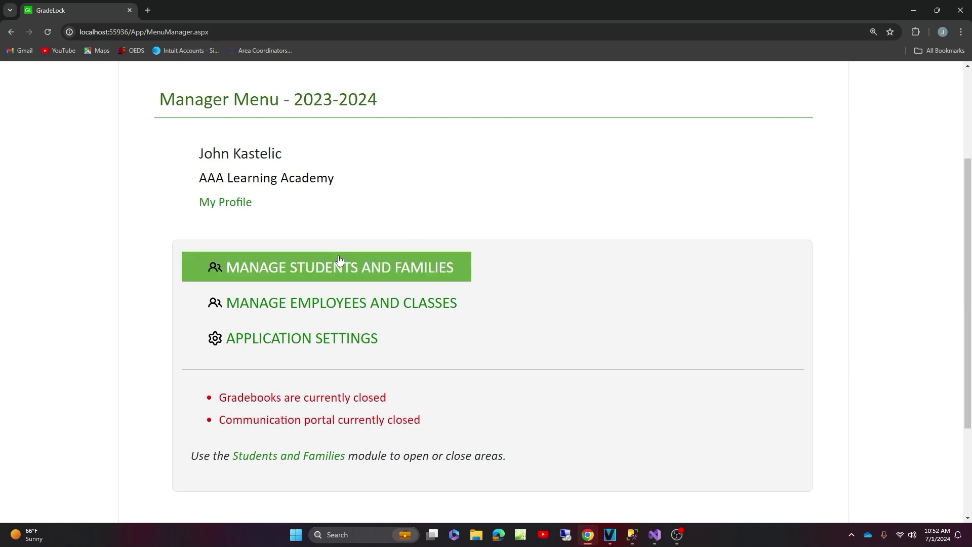
- Open the student and family management area and review its options, including the gradebook and communication portal settings
click(350, 274)
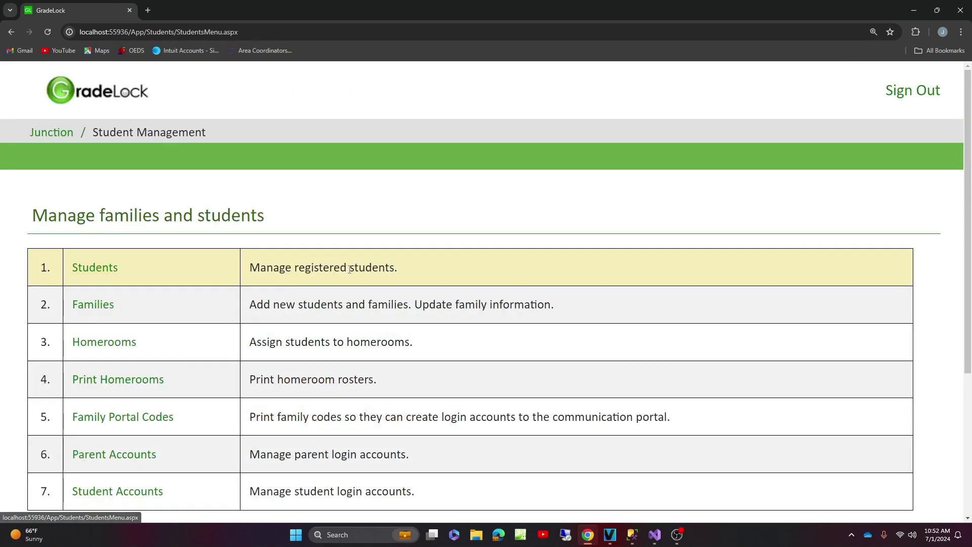
scroll(357, 261, down, 2)
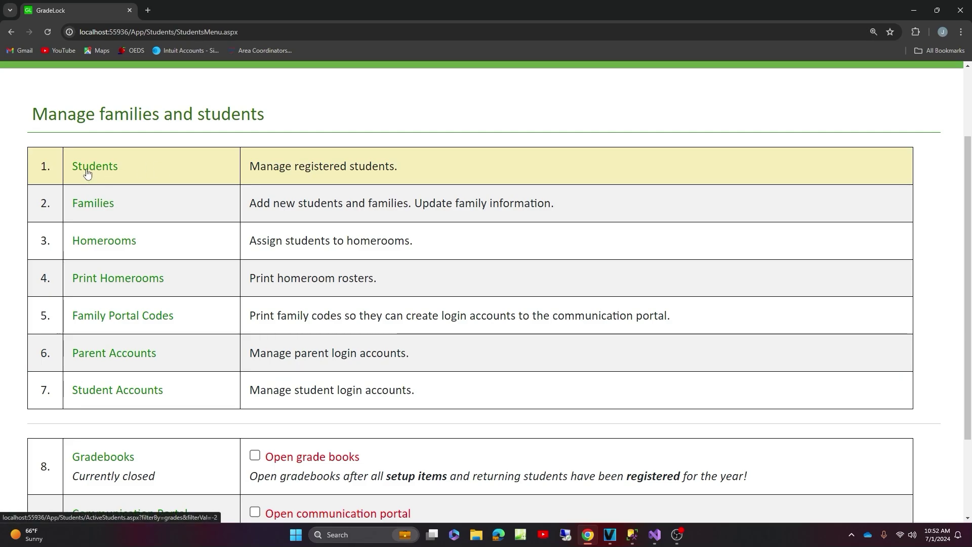
scroll(172, 182, down, 1)
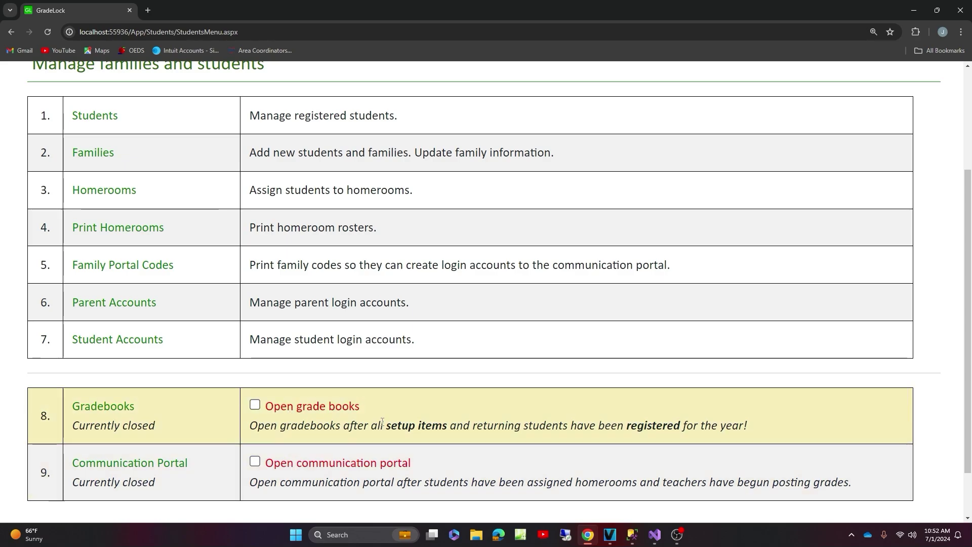
scroll(384, 425, up, 2)
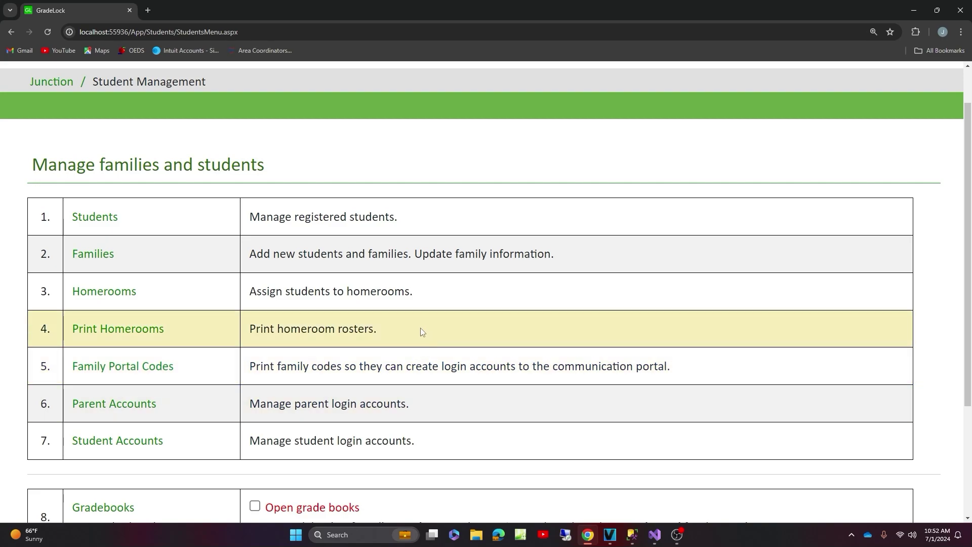
scroll(422, 331, down, 2)
scroll(420, 330, up, 1)
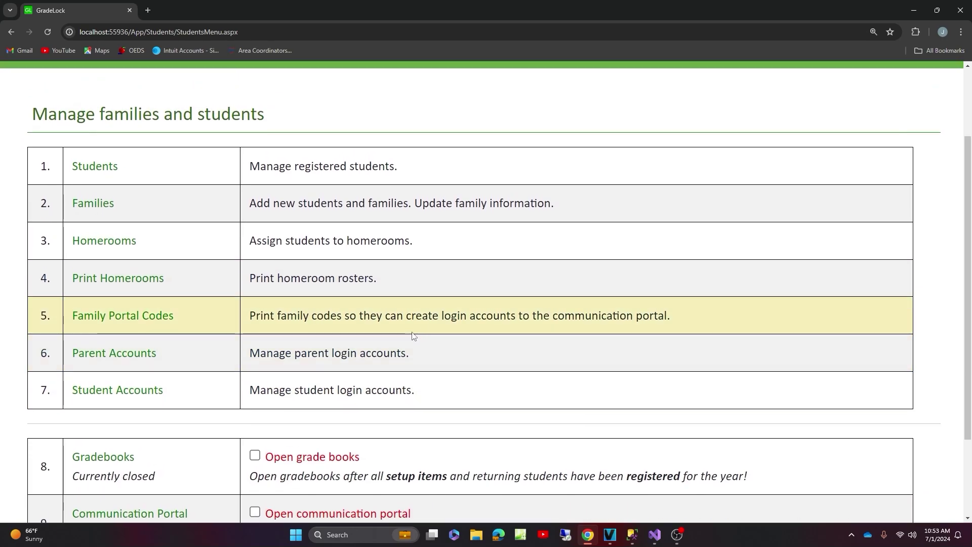
scroll(414, 335, up, 1)
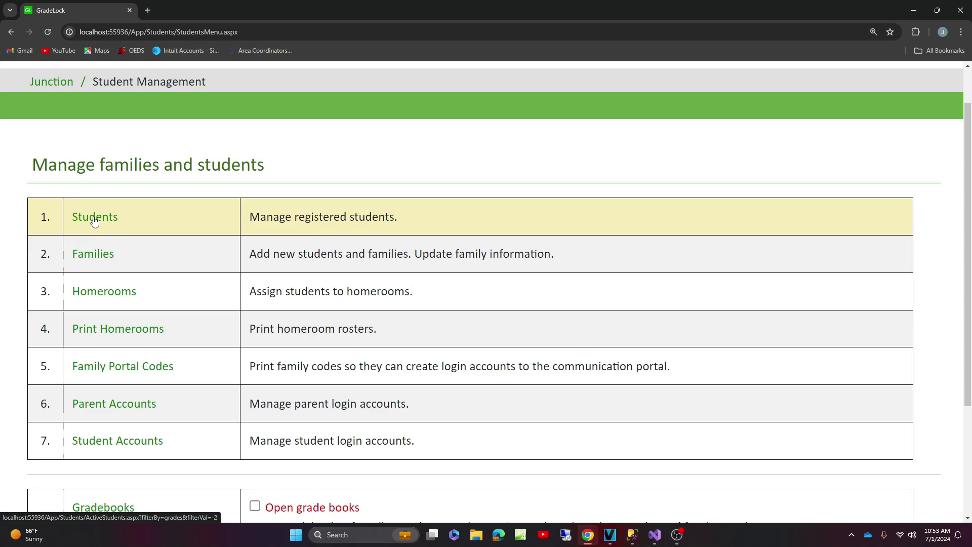
- Open the registered students page and check the grade and room filters without choosing a value
click(95, 221)
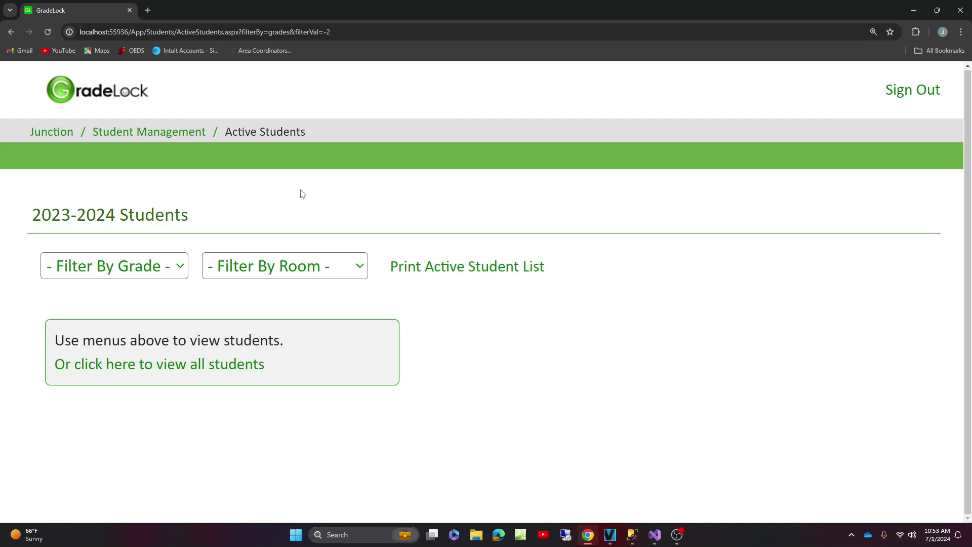
key(alt+Tab)
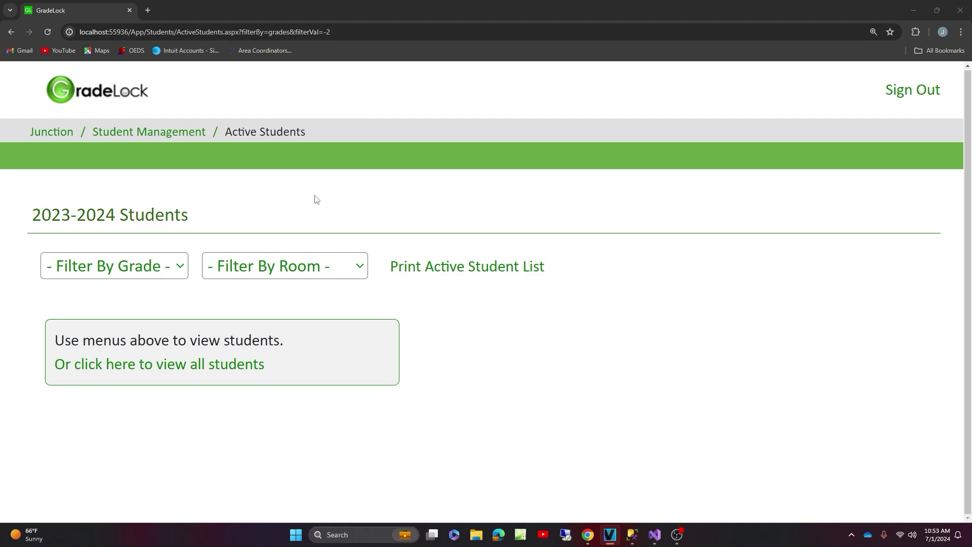
click(118, 267)
click(297, 215)
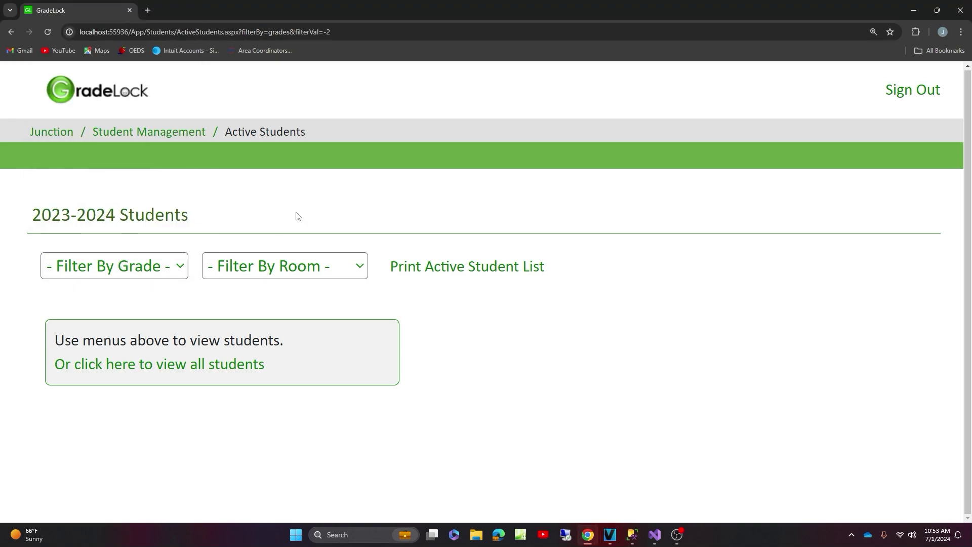
click(273, 267)
click(295, 226)
- List all 2023-2024 students and look through the rows and columns of the table
click(133, 371)
scroll(112, 329, down, 2)
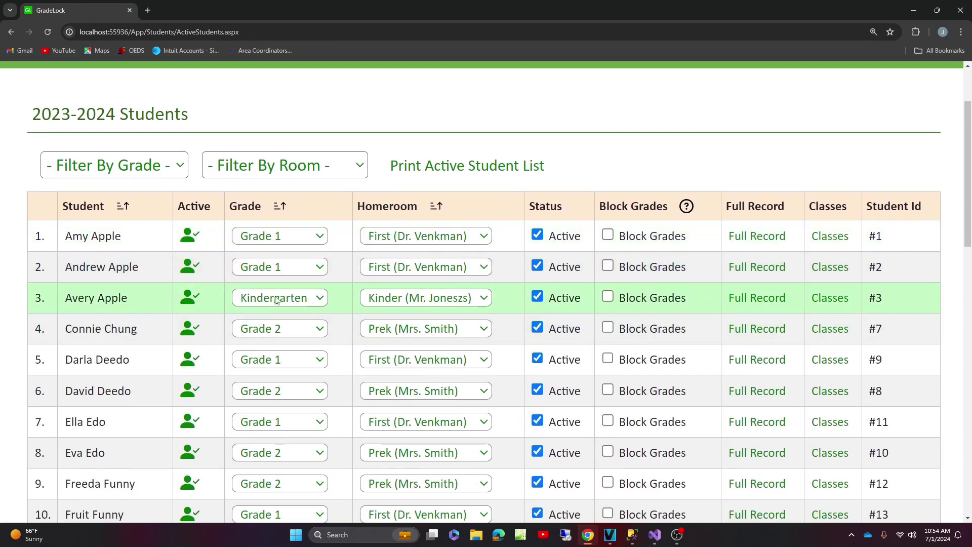
scroll(124, 316, down, 4)
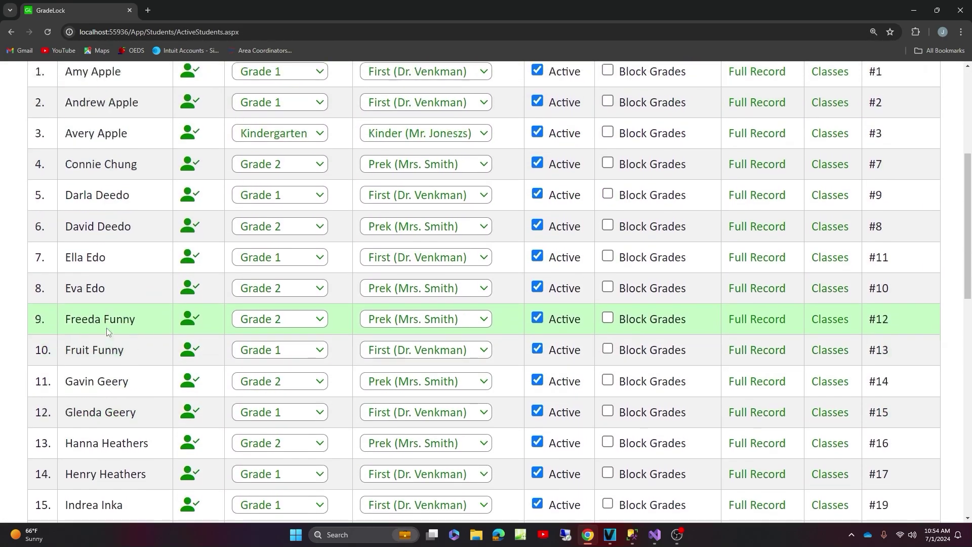
scroll(106, 315, up, 3)
scroll(106, 315, up, 2)
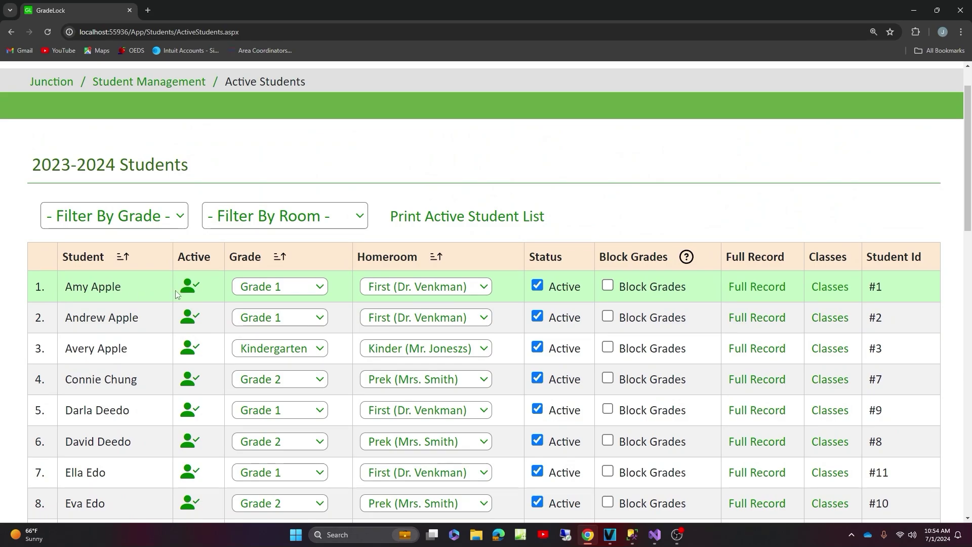
scroll(185, 285, down, 1)
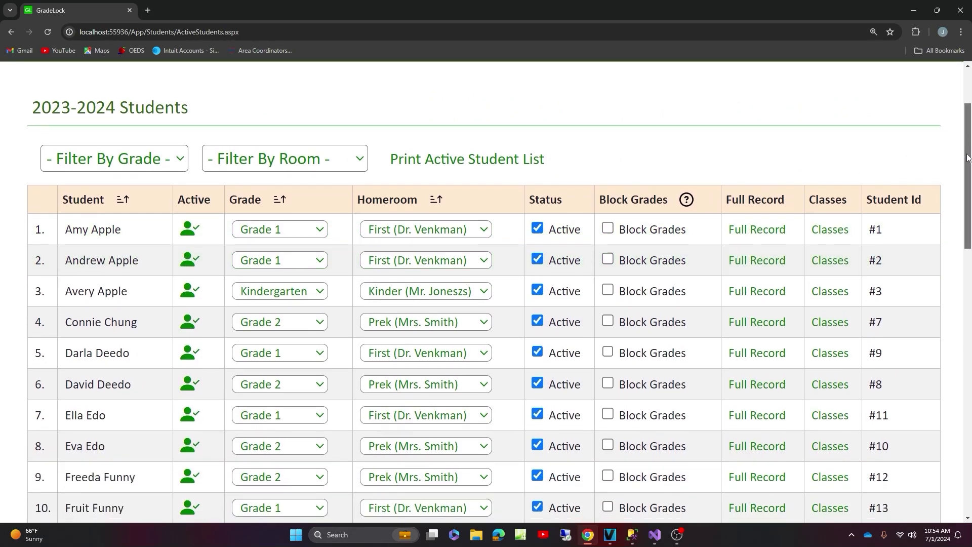
drag(969, 174, 942, 147)
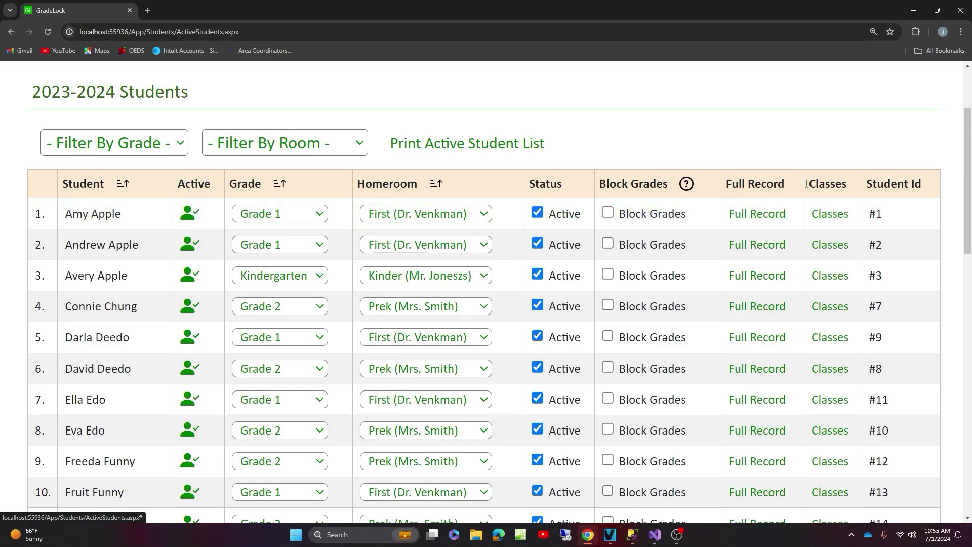
- Open the full record of the first student in the list and look over the student card
click(764, 218)
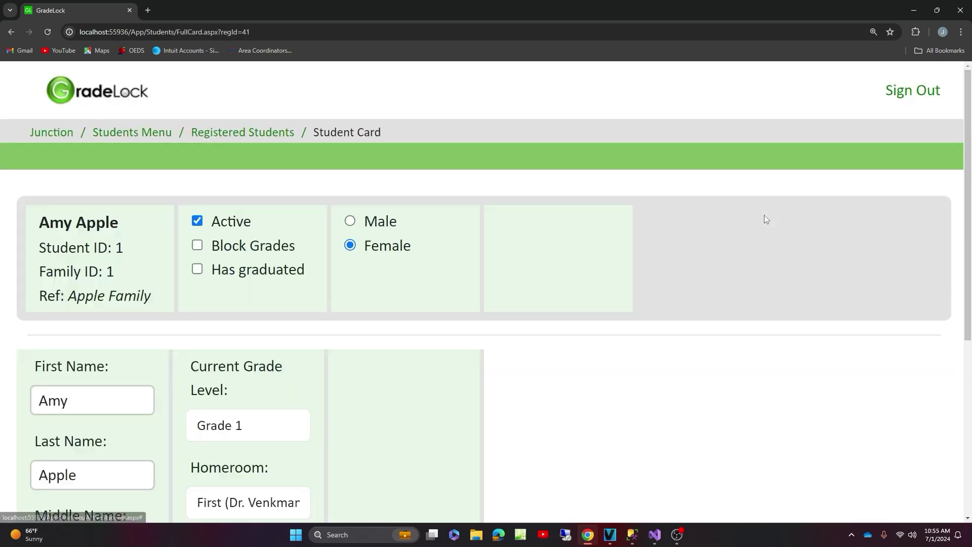
scroll(754, 222, down, 1)
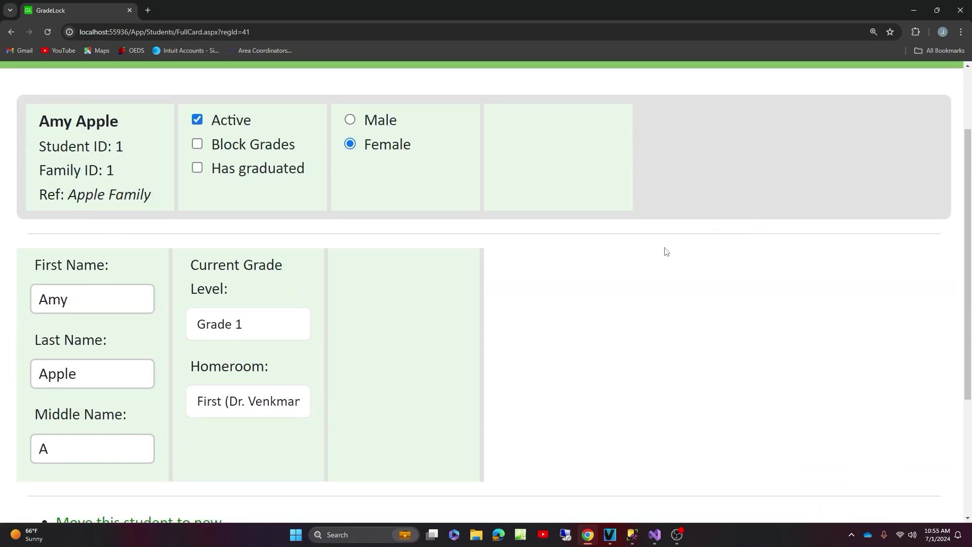
scroll(665, 256, up, 1)
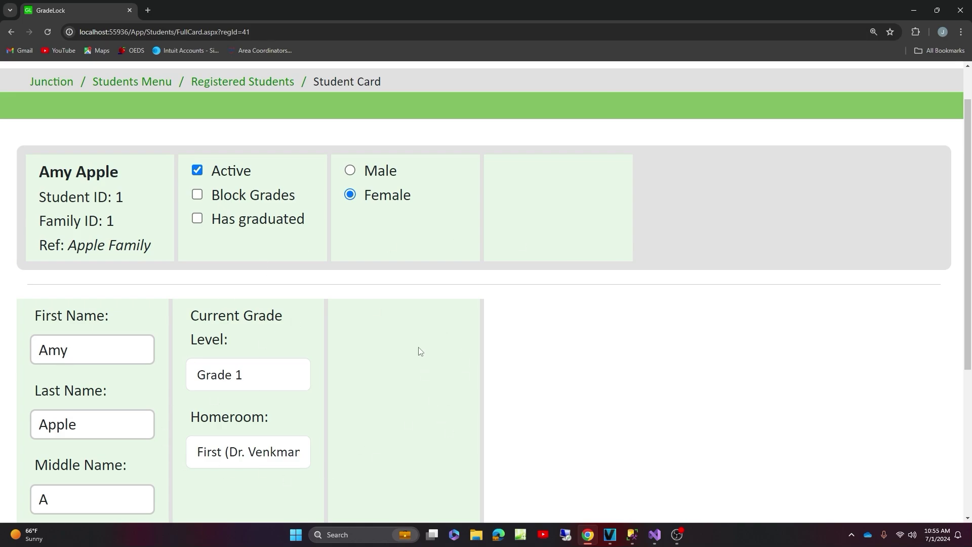
- Highlight the student ID, family ID and family reference on the student card
drag(40, 194, 133, 207)
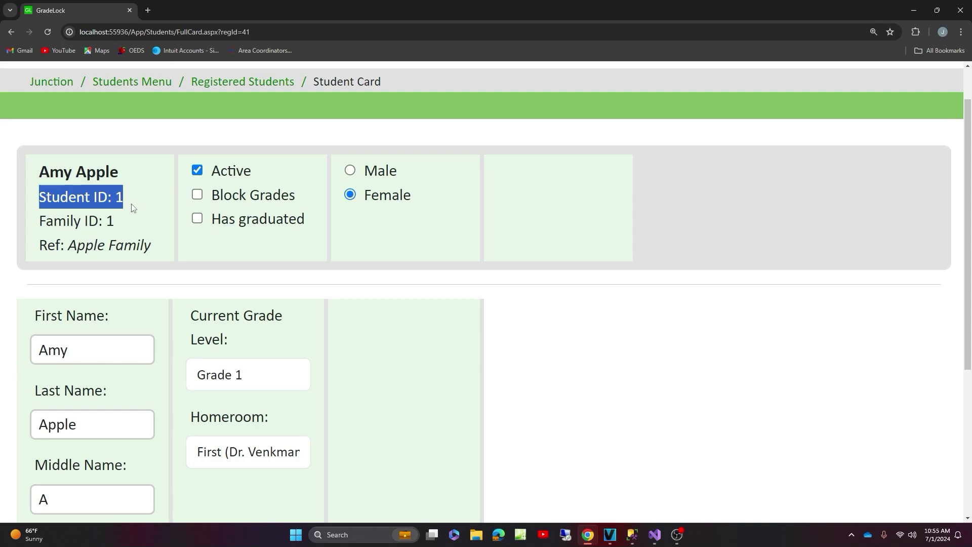
drag(39, 221, 124, 221)
click(402, 299)
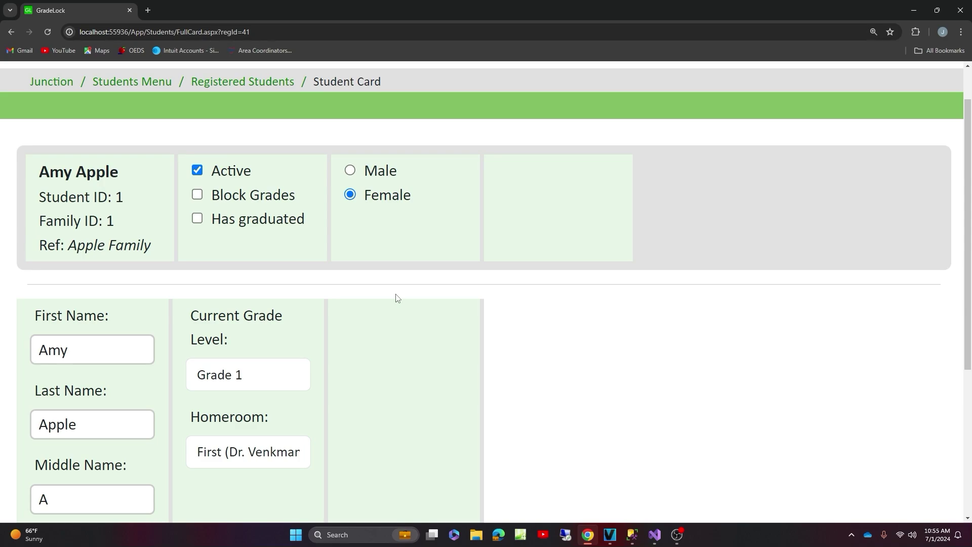
drag(118, 223, 100, 222)
scroll(528, 314, down, 1)
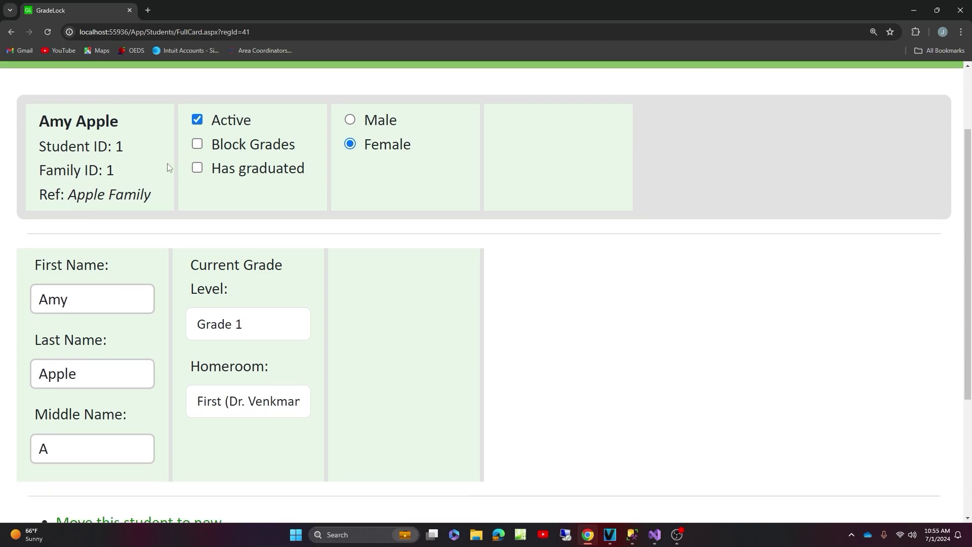
drag(40, 195, 157, 193)
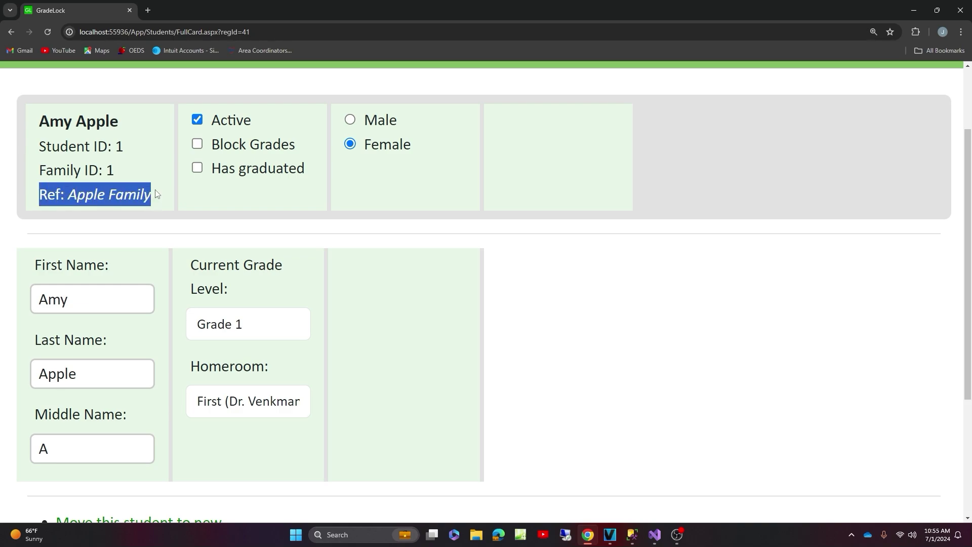
click(403, 235)
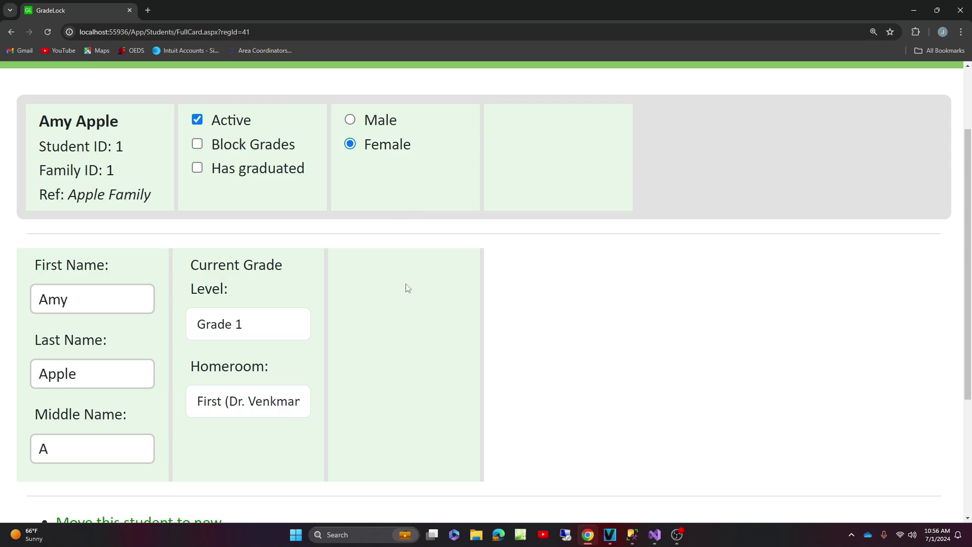
drag(123, 172, 93, 170)
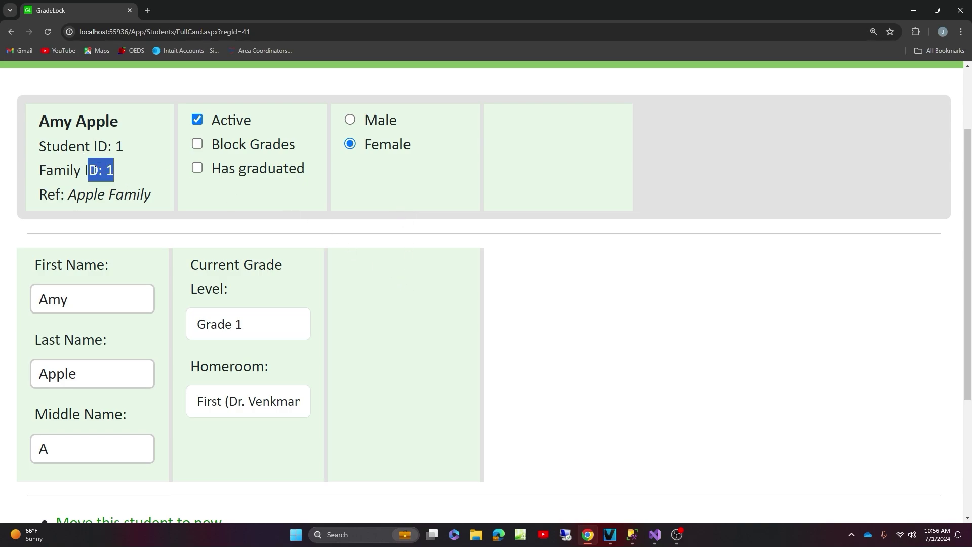
- Examine the student's name fields and the options for moving to a new family and deleting the student
scroll(354, 248, down, 1)
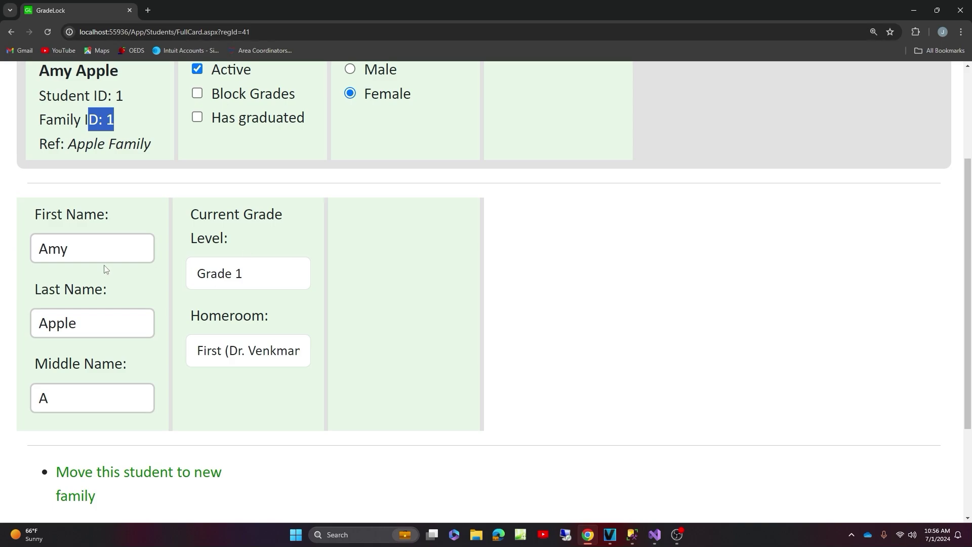
click(93, 249)
click(93, 322)
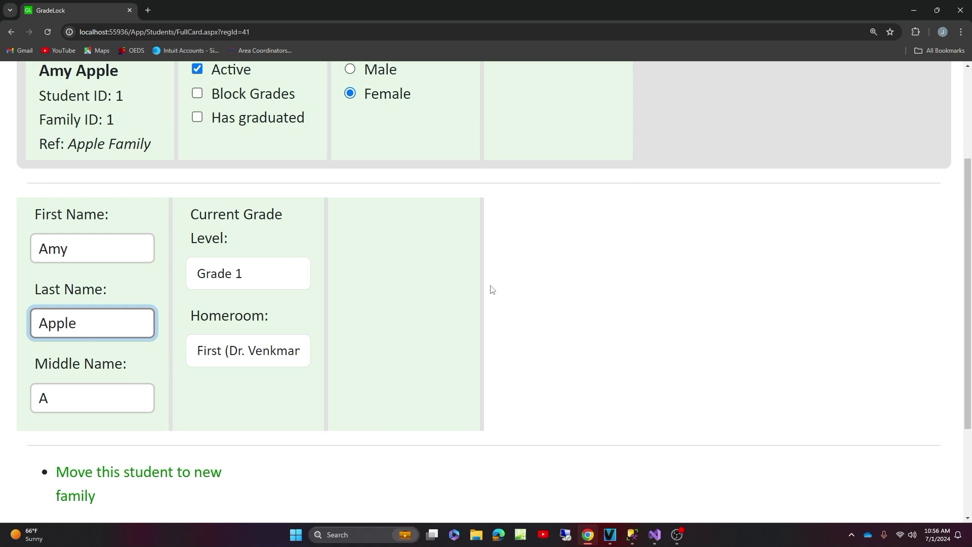
scroll(436, 285, down, 3)
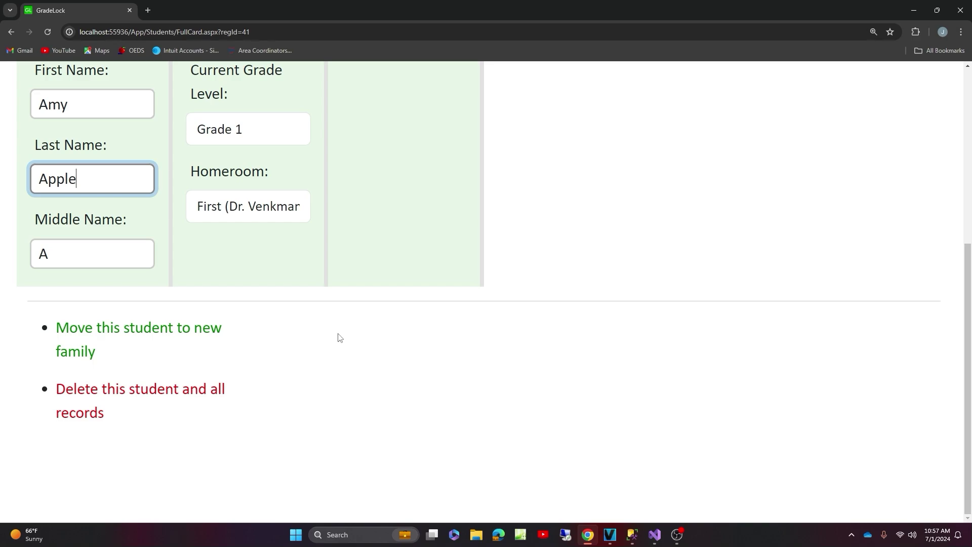
scroll(387, 330, up, 5)
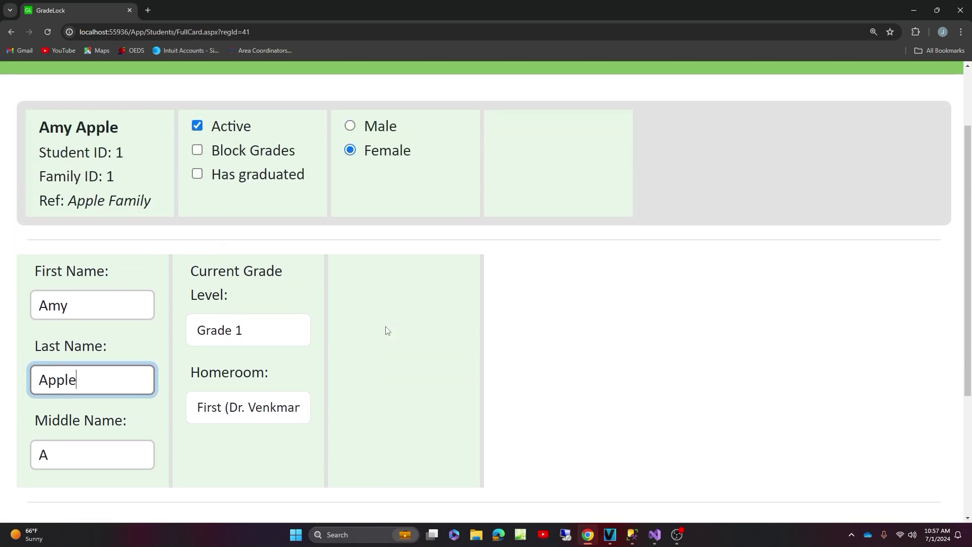
scroll(387, 330, up, 1)
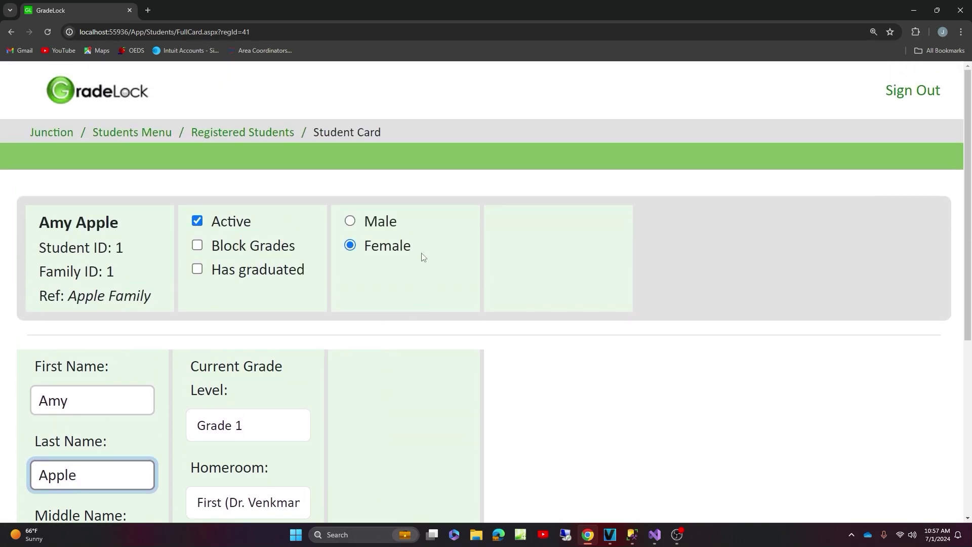
- Return to the registered students page and list all students again to look through them
click(249, 141)
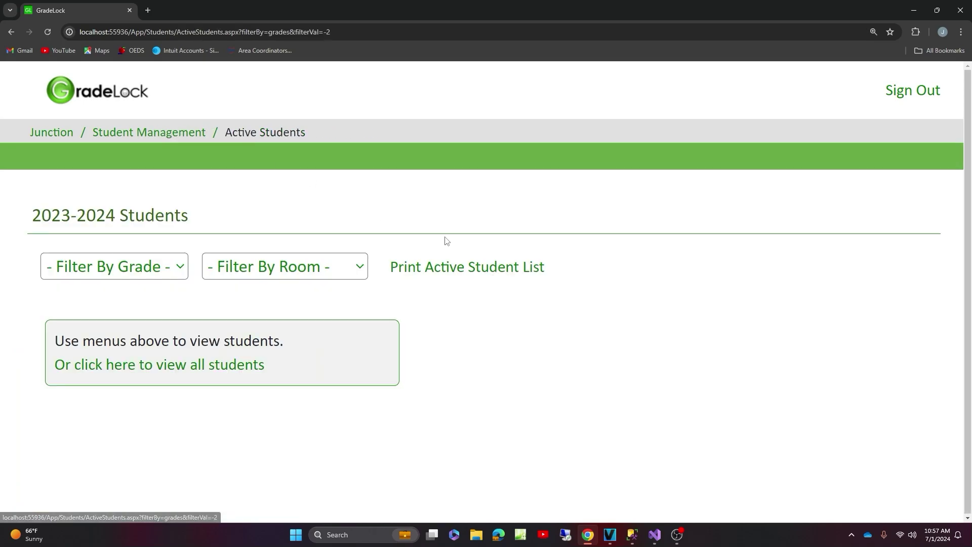
click(208, 365)
scroll(571, 245, down, 5)
scroll(570, 246, down, 6)
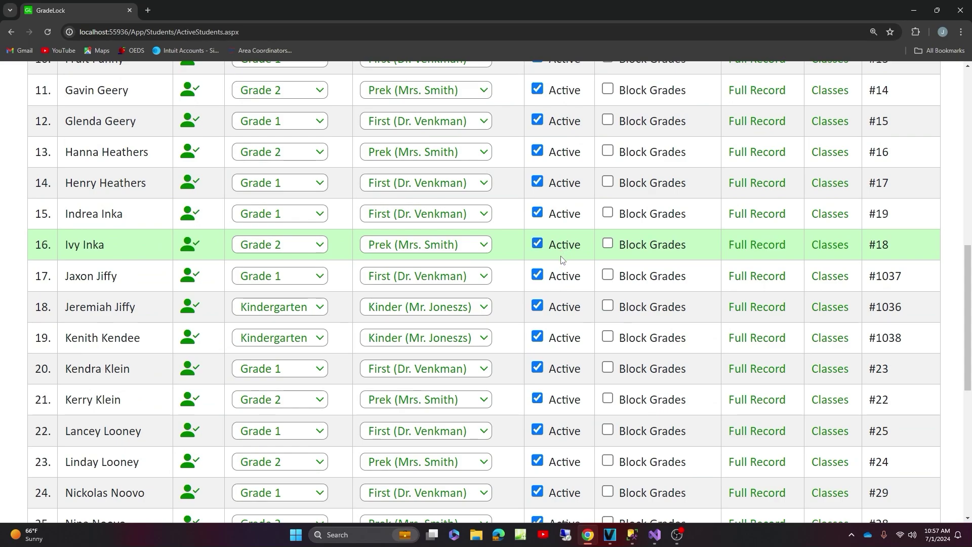
scroll(561, 259, up, 7)
scroll(559, 260, up, 3)
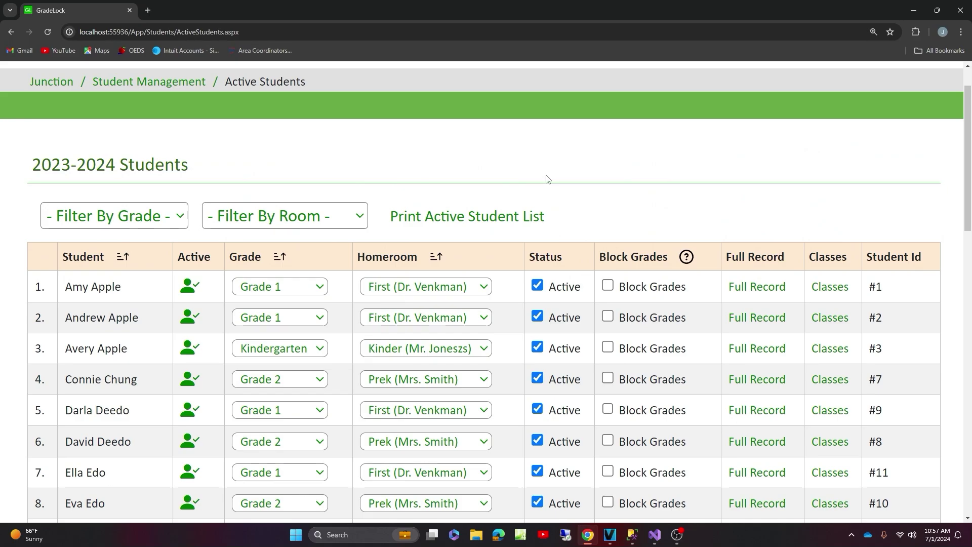
scroll(546, 178, up, 2)
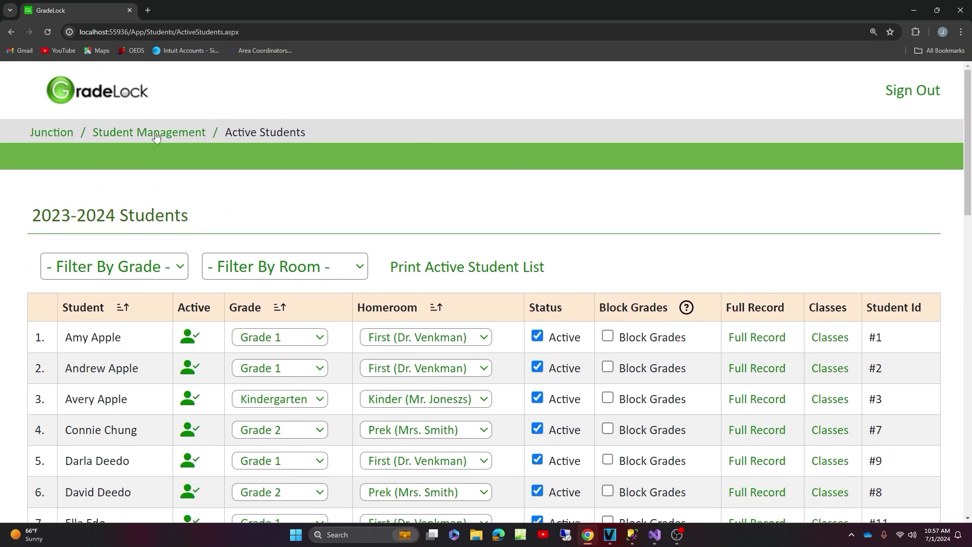
- Go back to student management and open the families list to view its entries
click(156, 133)
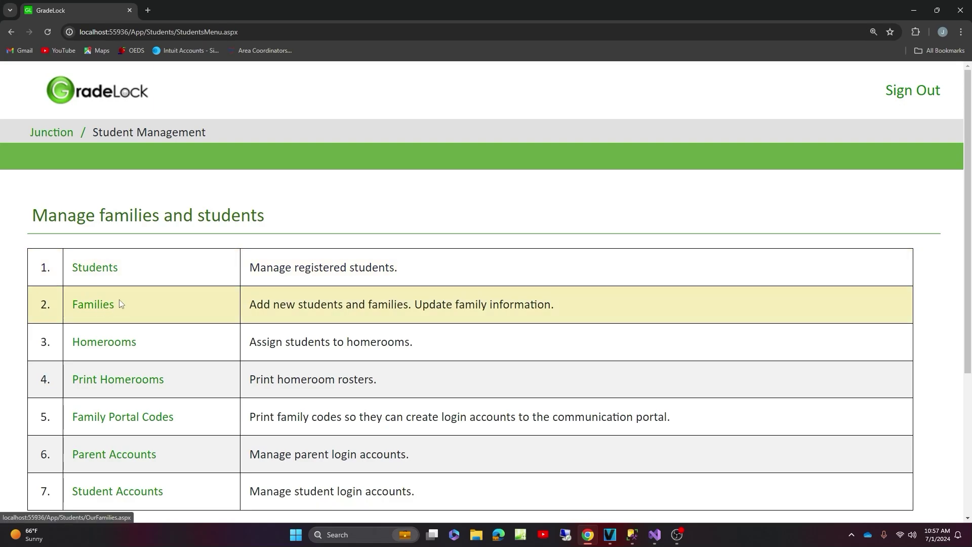
click(87, 306)
scroll(216, 240, down, 1)
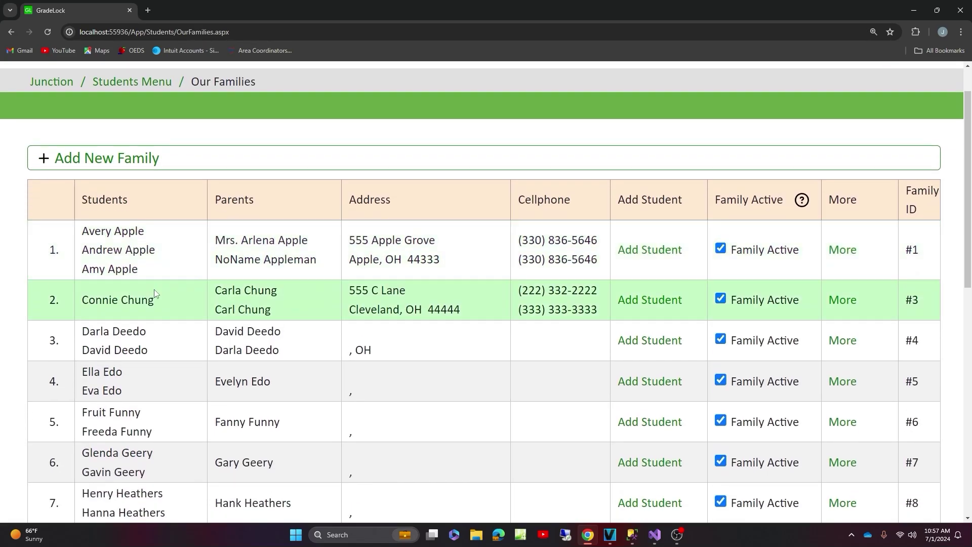
scroll(353, 223, down, 1)
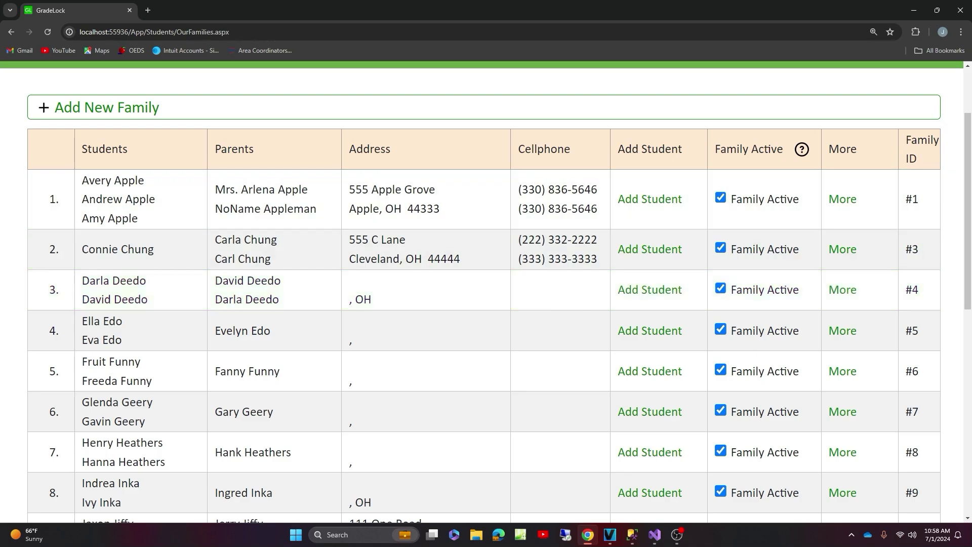
- Look through the families list and open the detailed record of the first family
mouse_move(968, 134)
mouse_down()
mouse_move(969, 340)
mouse_move(966, 124)
mouse_up()
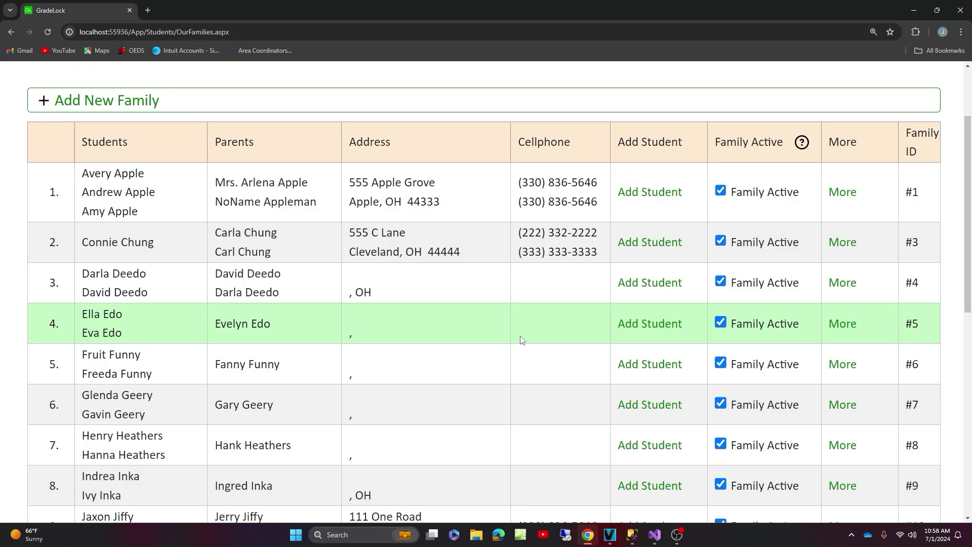
scroll(522, 337, down, 1)
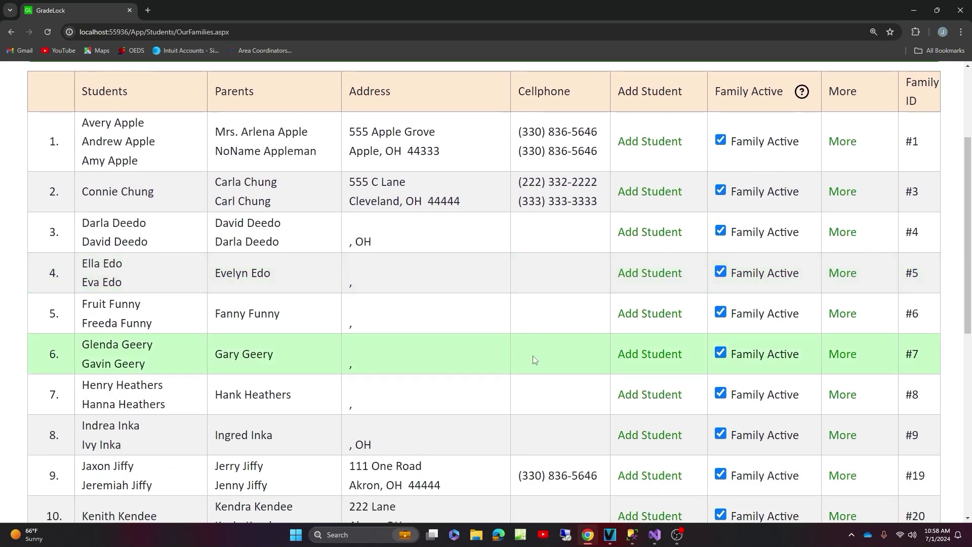
scroll(533, 356, down, 2)
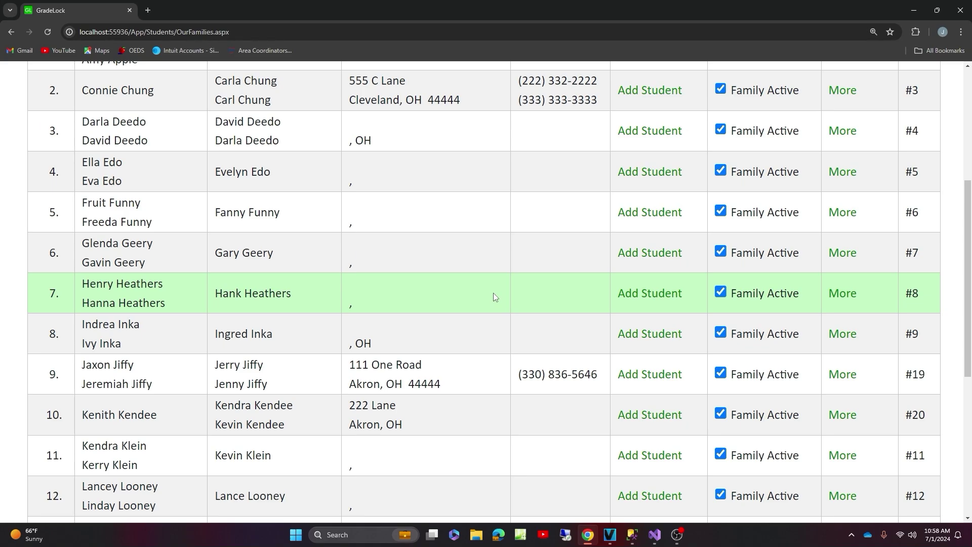
scroll(494, 296, up, 3)
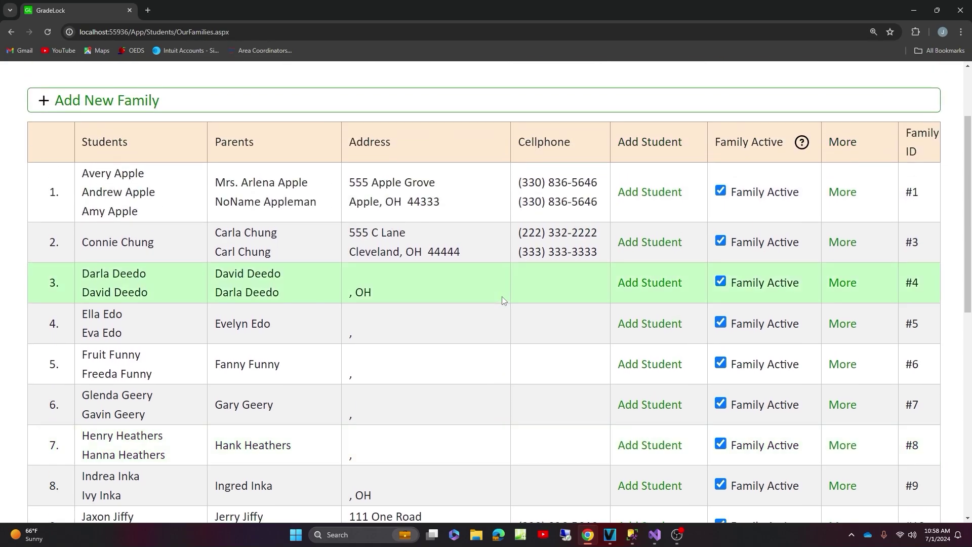
click(844, 192)
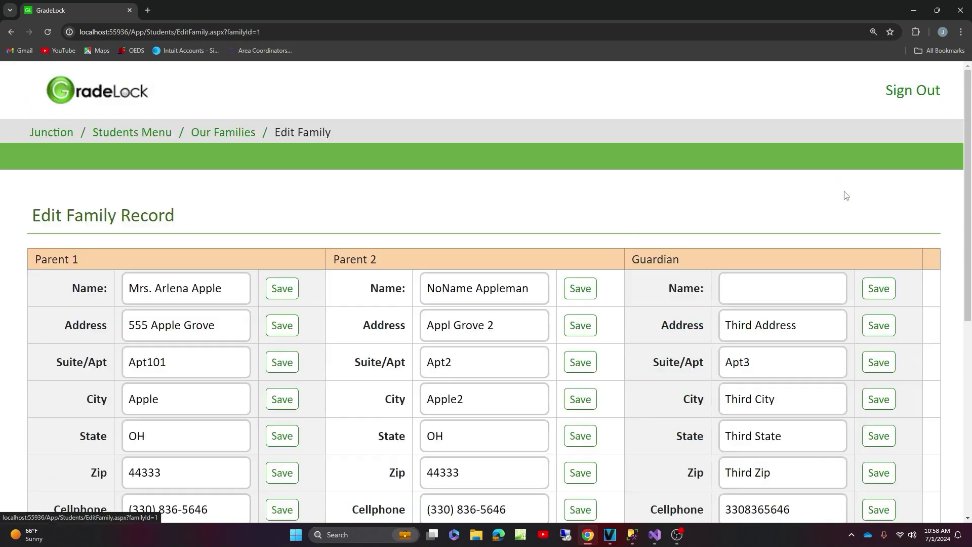
- Examine the family record's parent and guardian details, the family identifier, the delete option and the associated students
scroll(785, 196, down, 3)
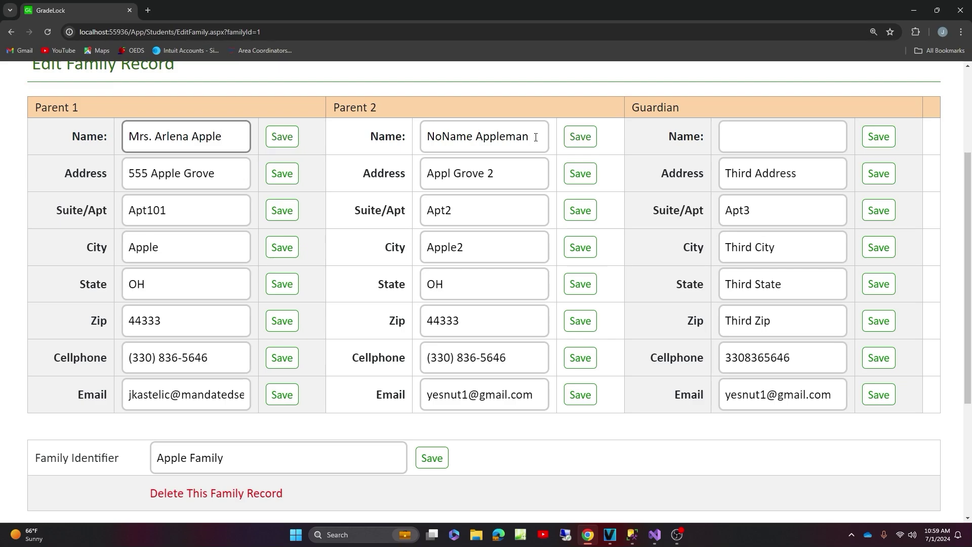
click(775, 143)
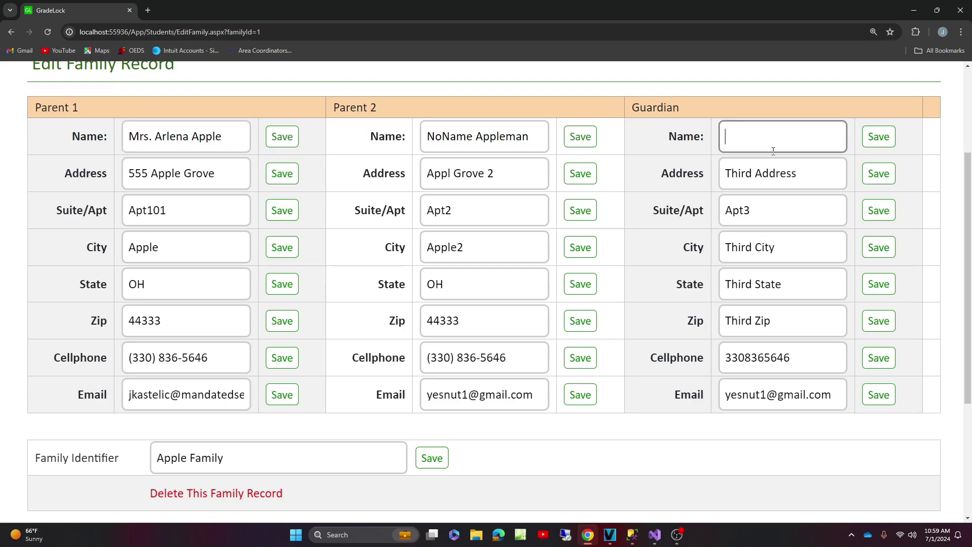
scroll(715, 234, down, 3)
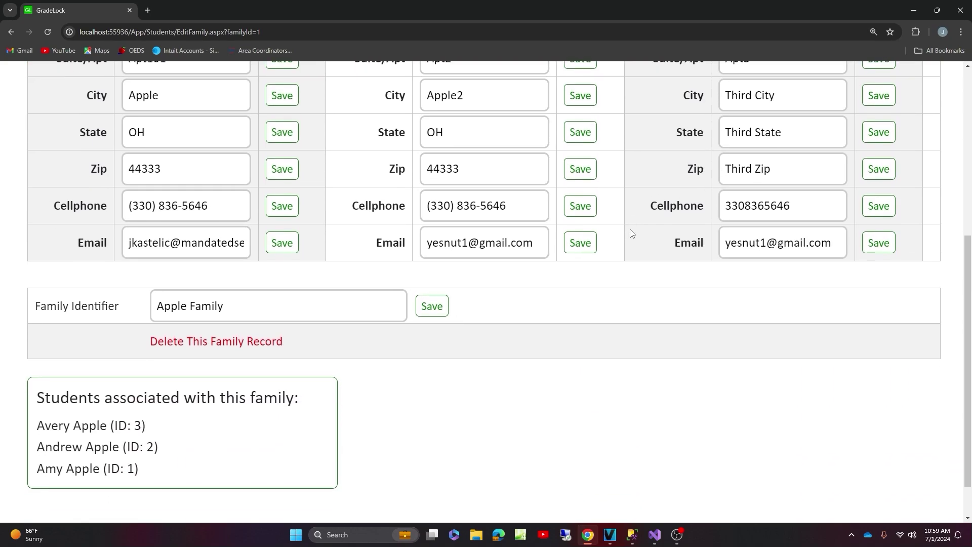
click(189, 306)
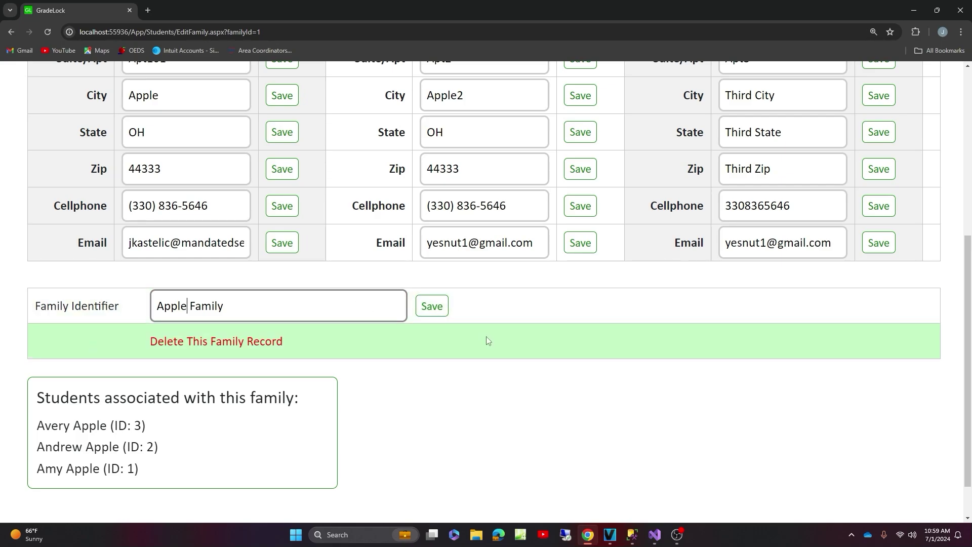
scroll(487, 338, up, 5)
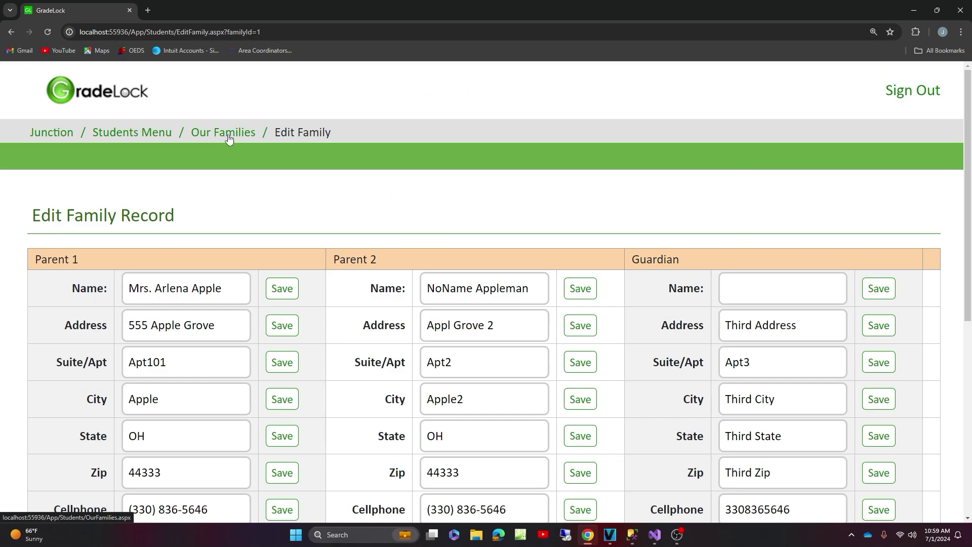
- Return to the families list and look over its entries again
click(229, 138)
scroll(170, 271, down, 4)
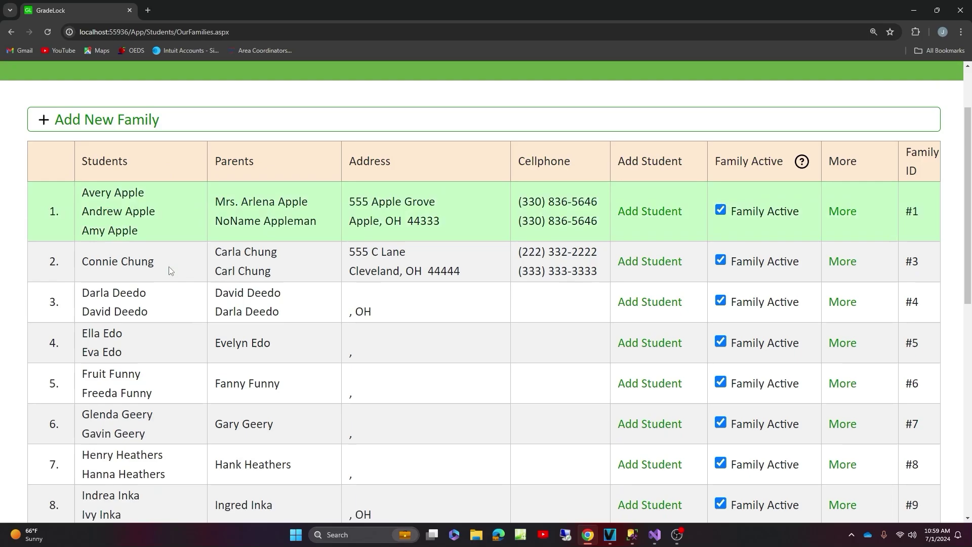
scroll(170, 268, up, 3)
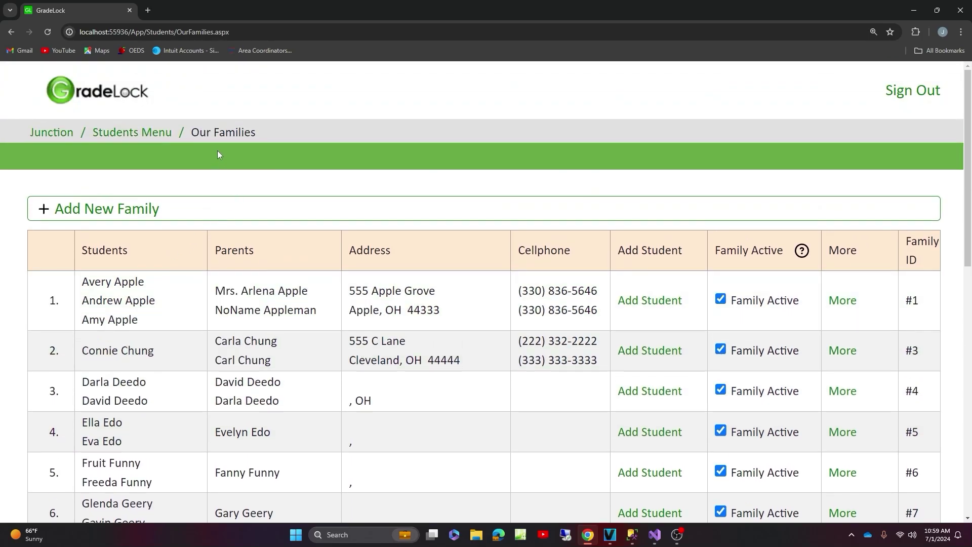
- Go back to the families and students management menu and open the grade books
click(116, 141)
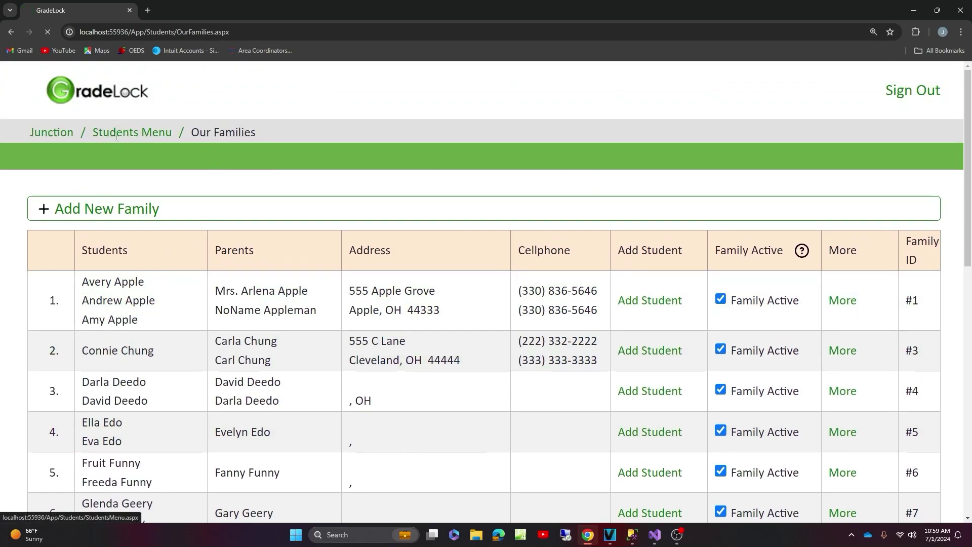
scroll(148, 184, down, 2)
scroll(148, 185, down, 1)
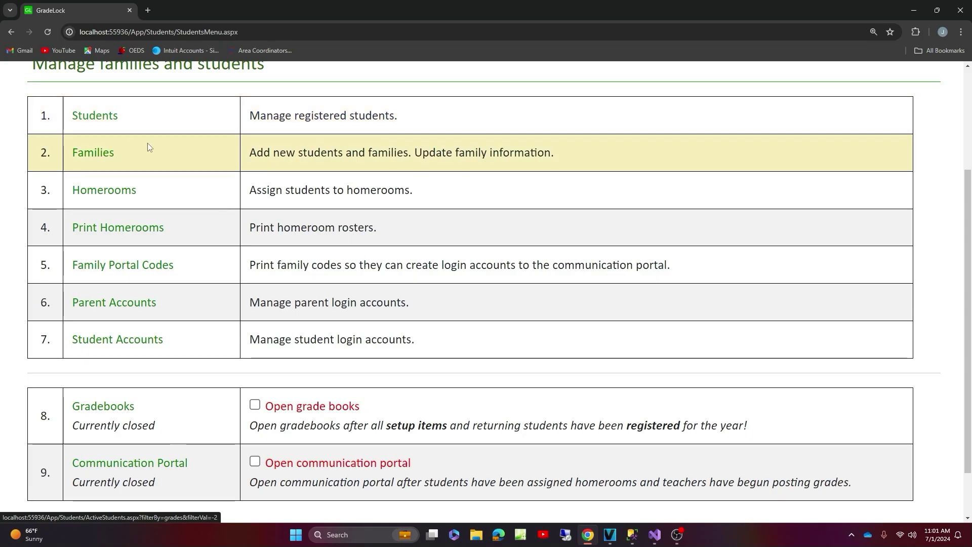
click(298, 408)
scroll(383, 350, down, 1)
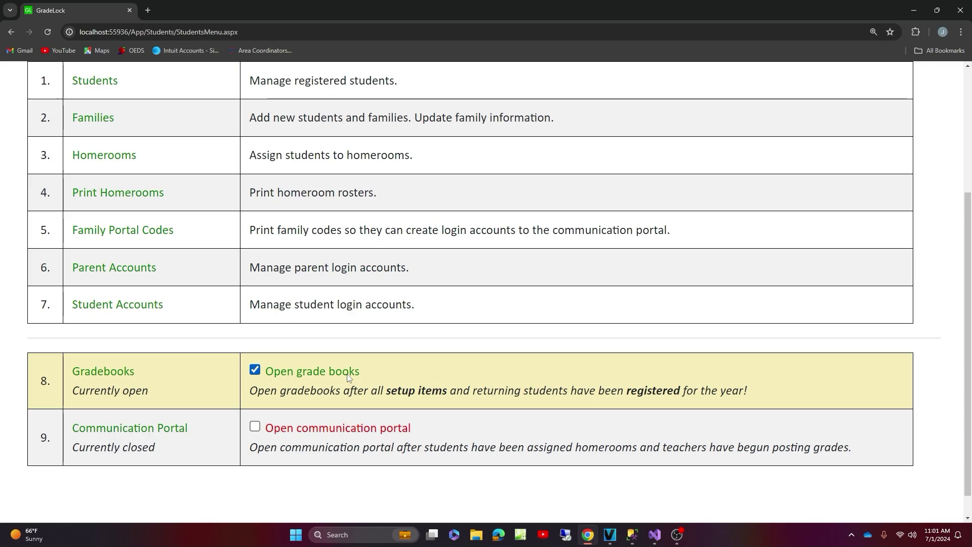
scroll(342, 302, up, 3)
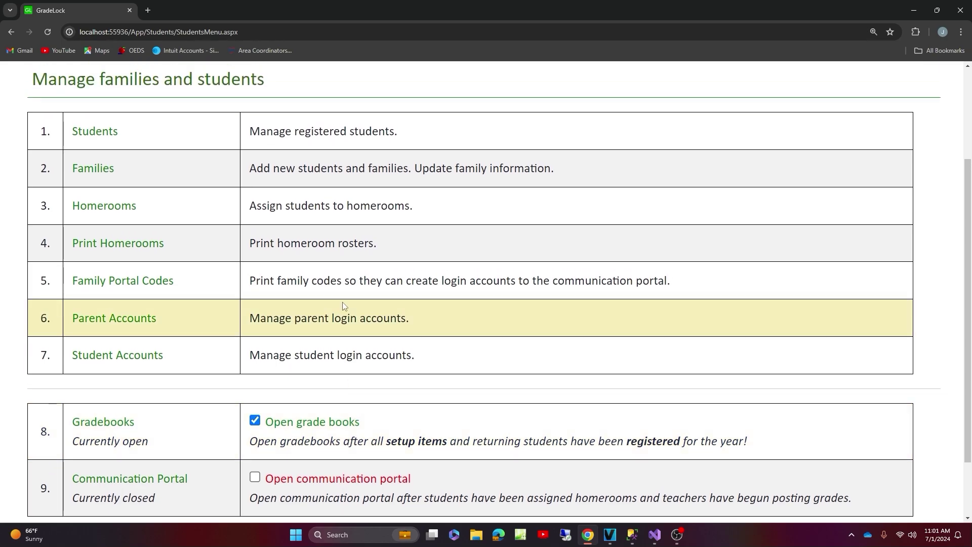